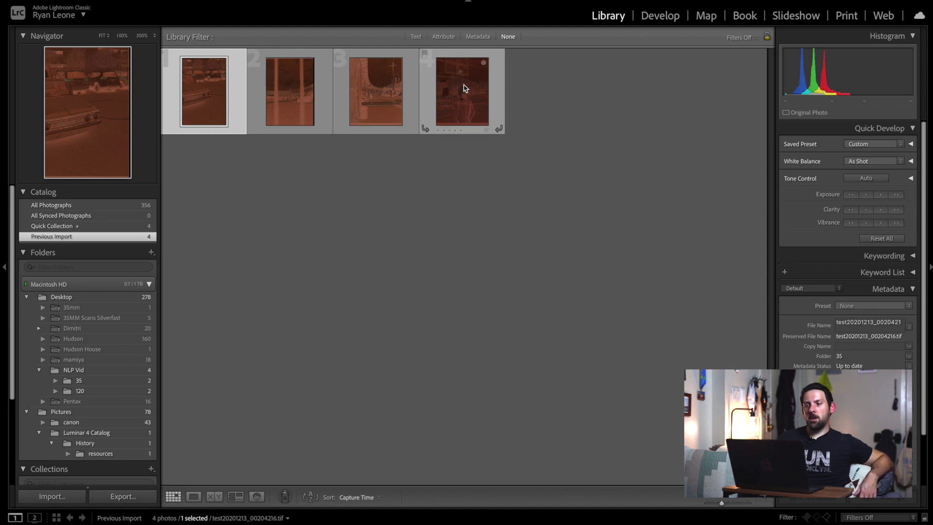
Select the fourth negative, the basketball-hoop portrait, and open it in the Develop module.
left_click(465, 90)
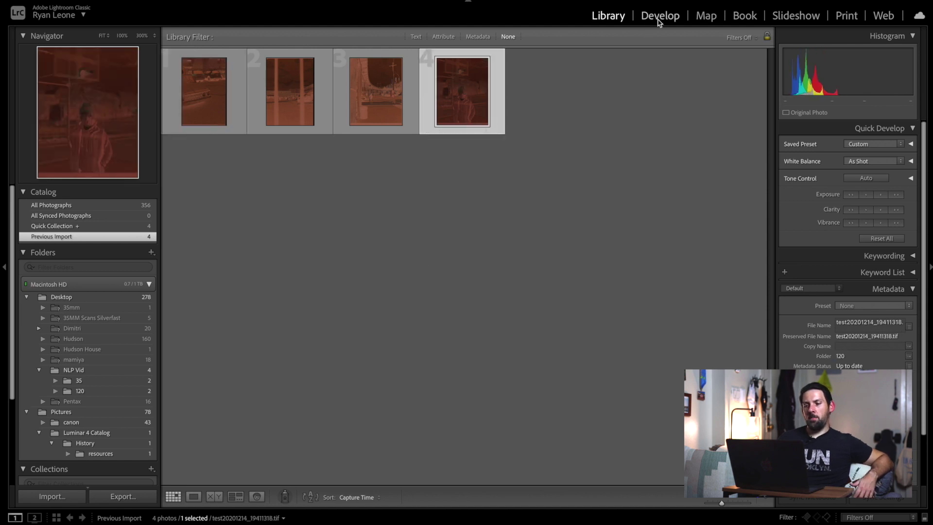
left_click(659, 18)
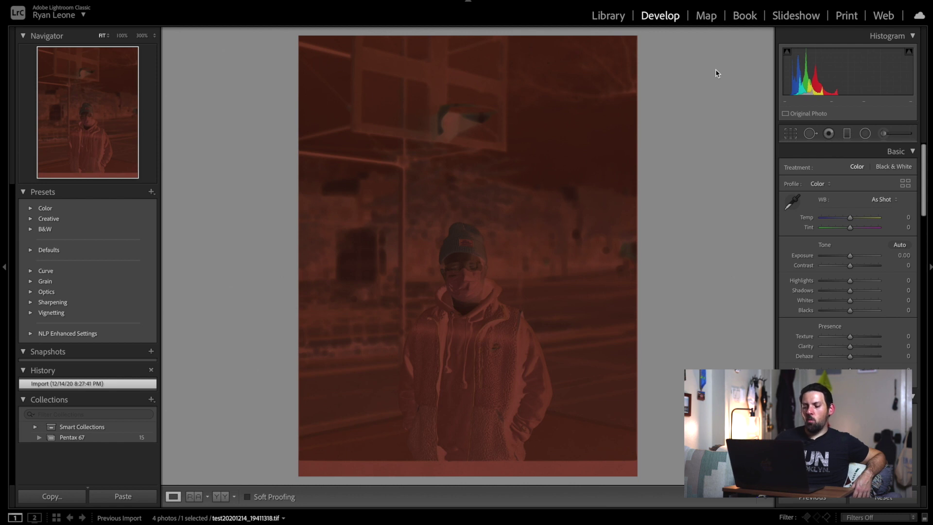
key("XF86MonBrightnessUp")
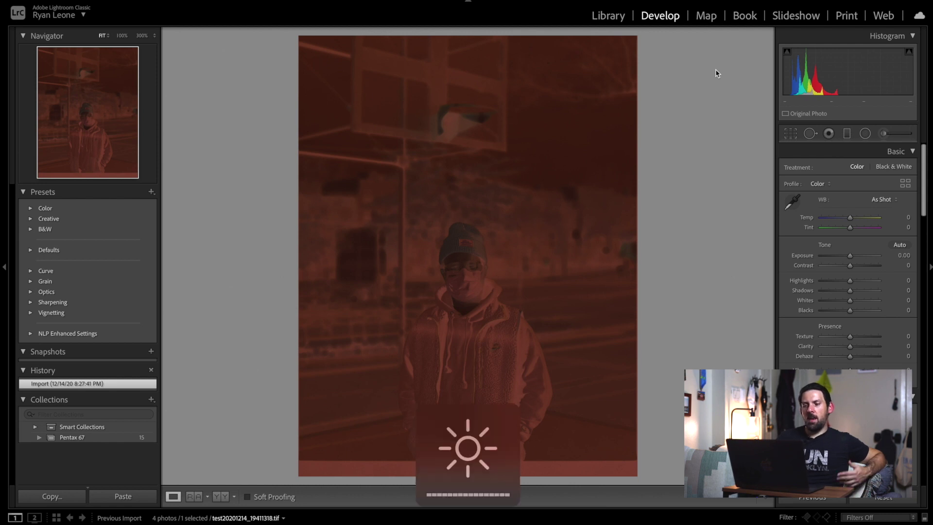
Sample the unexposed film border as white balance, giving Custom Temp −74 and Tint −47.
left_click(793, 201)
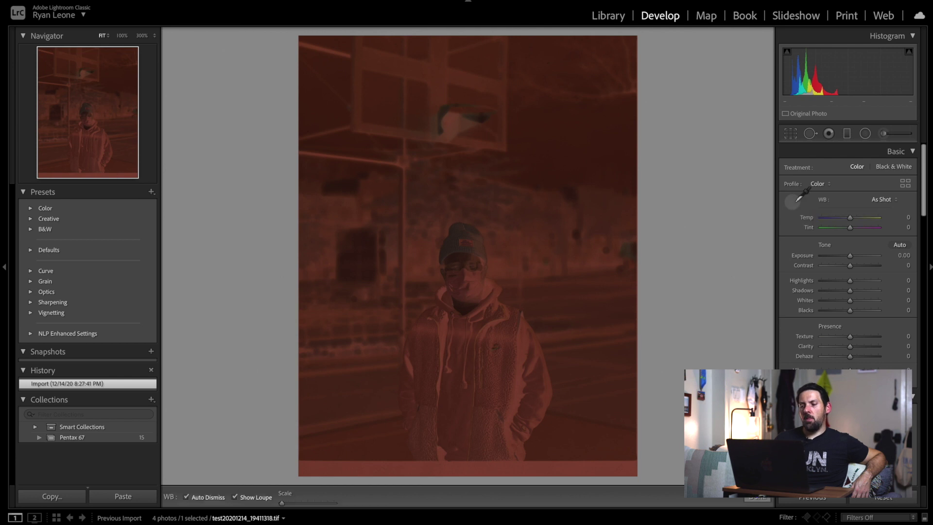
left_click(544, 458)
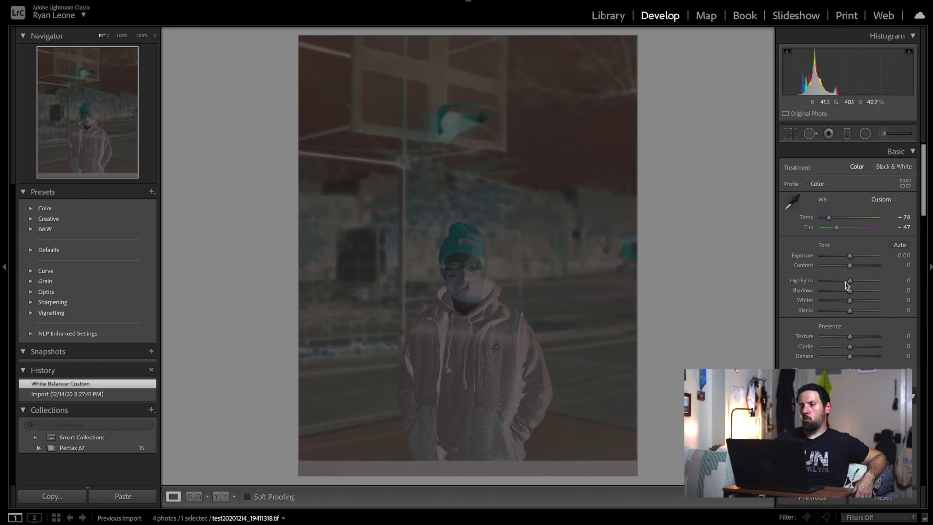
Crop the portrait's right, left, top and bottom edges inward to exclude the film border.
left_click(790, 134)
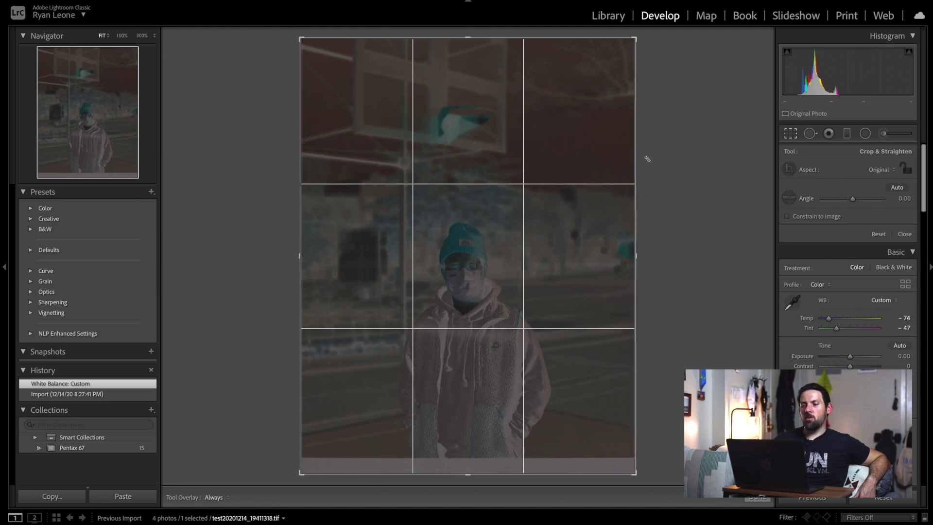
left_click_drag(634, 156, 627, 156)
left_click_drag(306, 185, 315, 184)
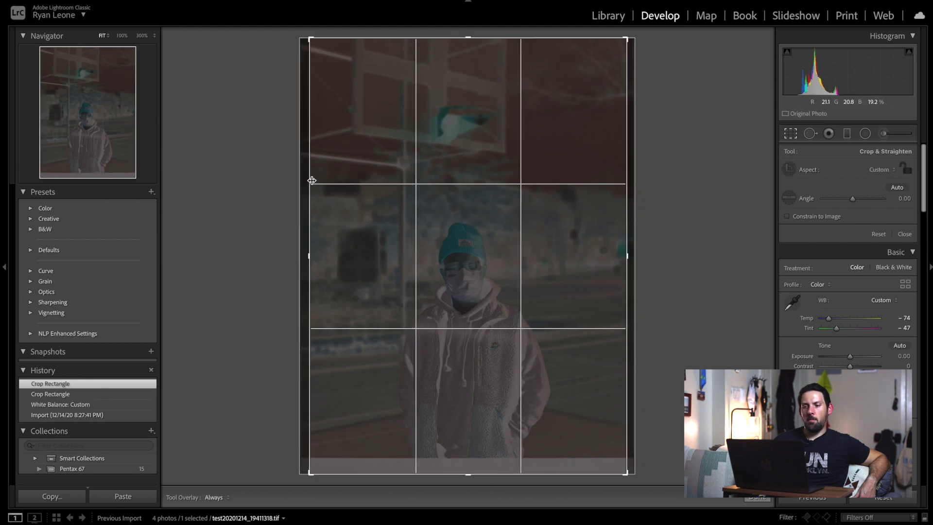
left_click_drag(435, 39, 436, 50)
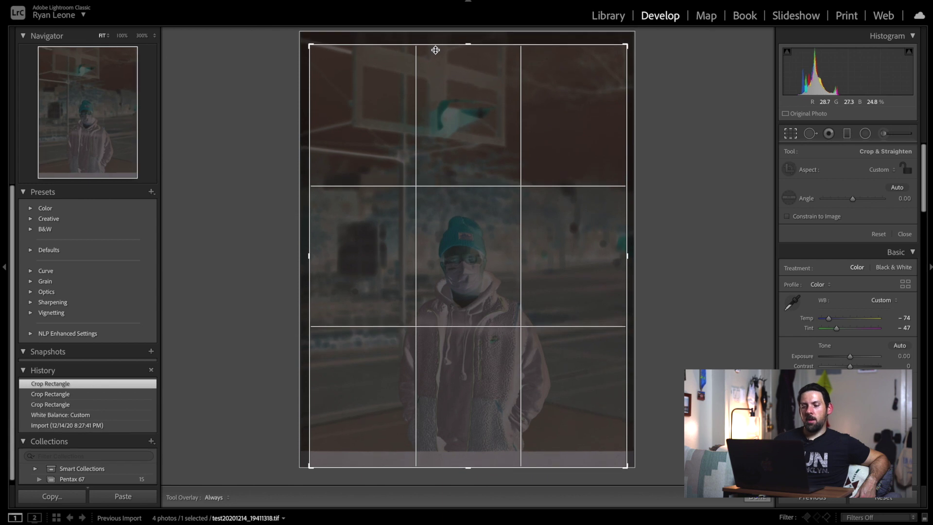
left_click_drag(469, 464, 468, 447)
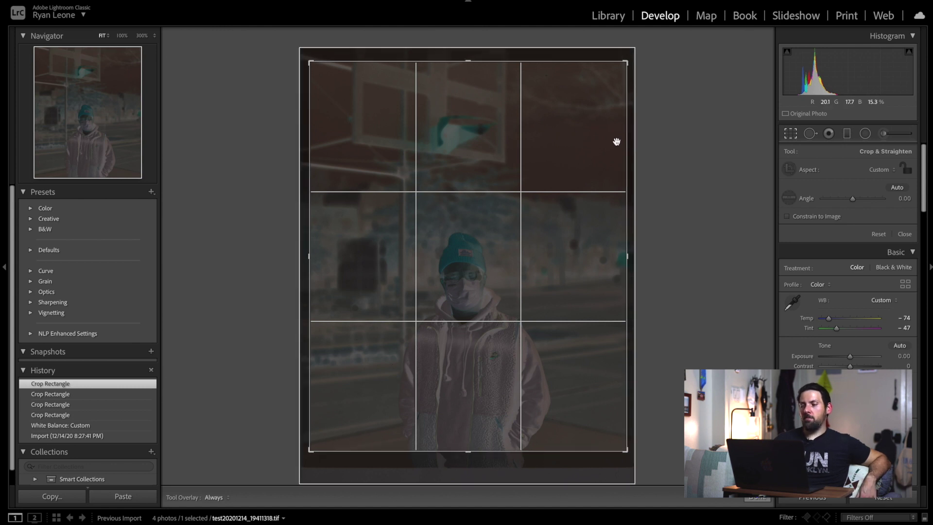
left_click(791, 133)
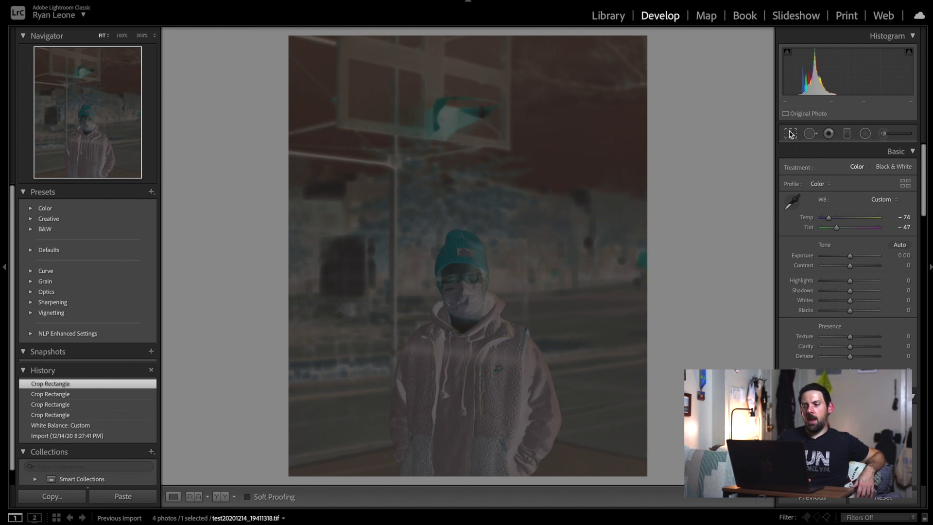
Launch Negative Lab Pro with Super+N and review its Color Model choices, currently Frontier.
key("super+n")
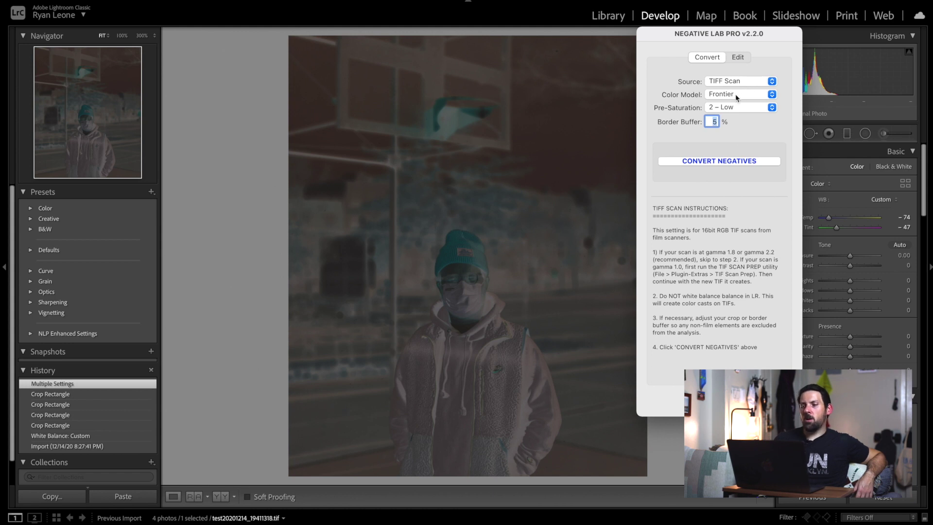
left_click(743, 96)
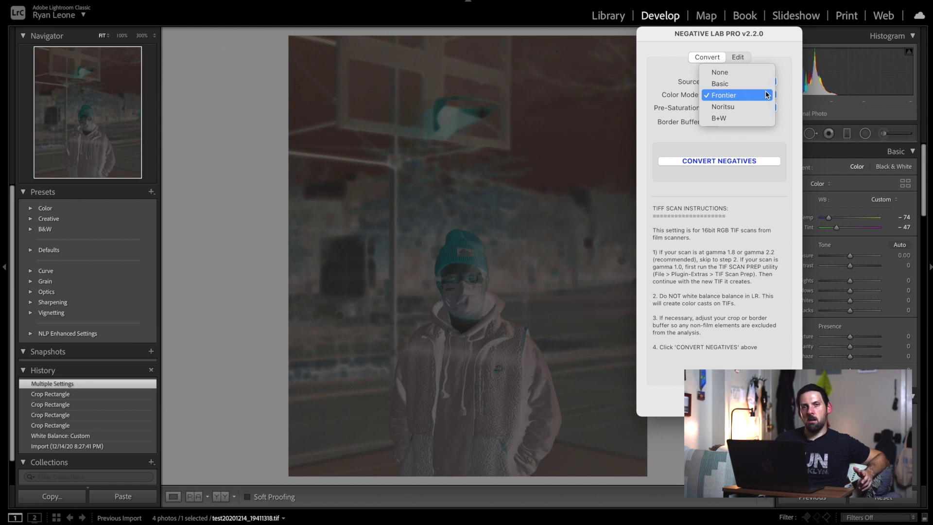
left_click(765, 92)
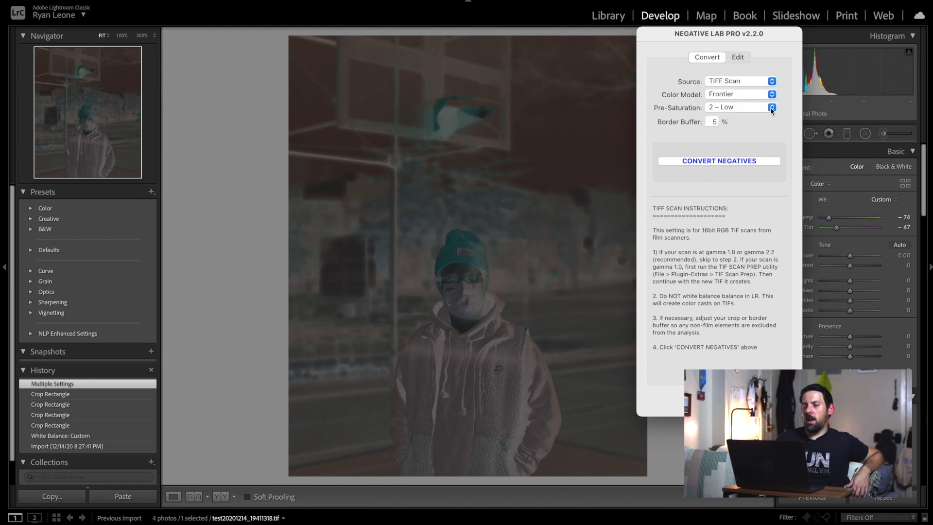
left_click(771, 107)
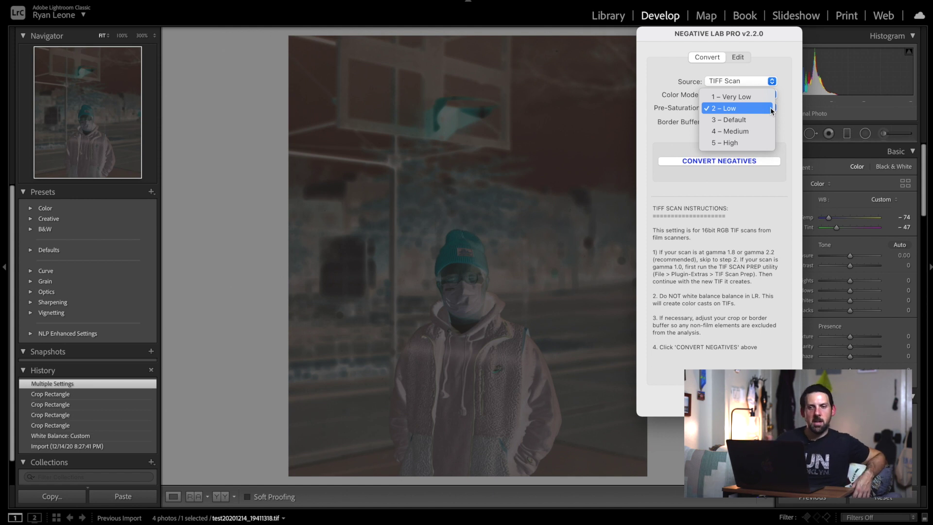
left_click(771, 107)
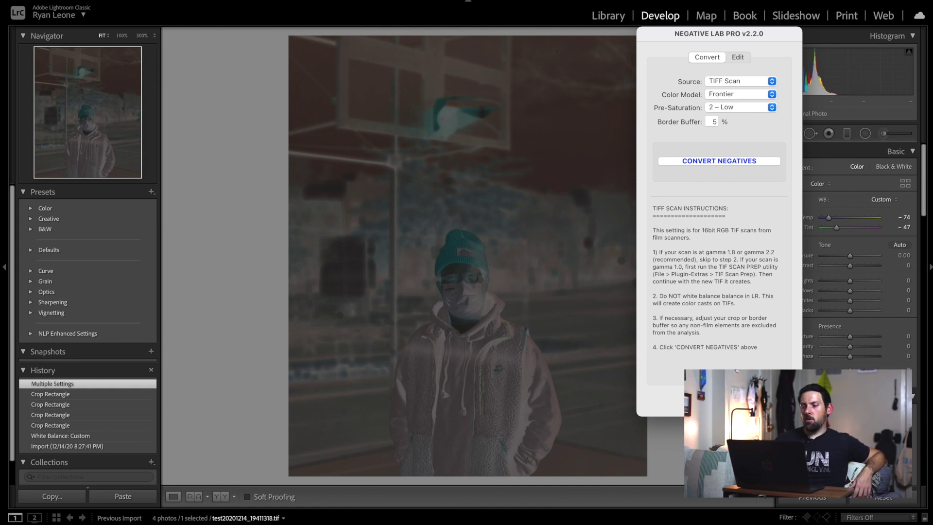
Convert the negative to a positive using the Frontier model, then return to conversion settings.
left_click(720, 161)
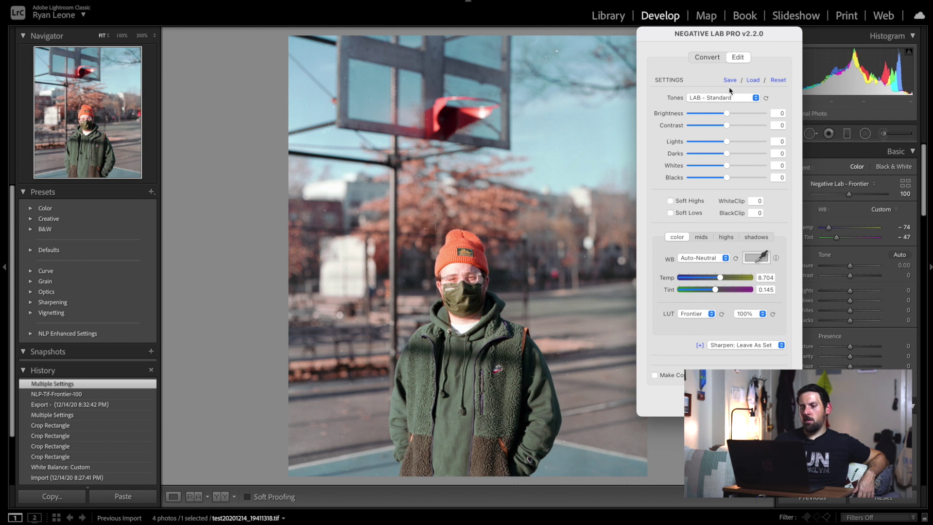
left_click(703, 58)
Reset the photo to a negative, switch Color Model to Noritsu, and convert it again.
left_click(697, 188)
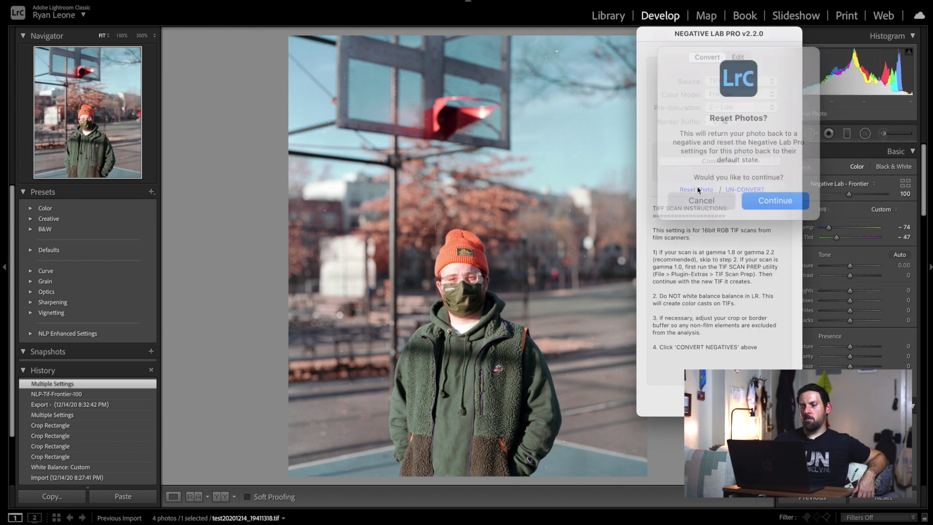
left_click(756, 192)
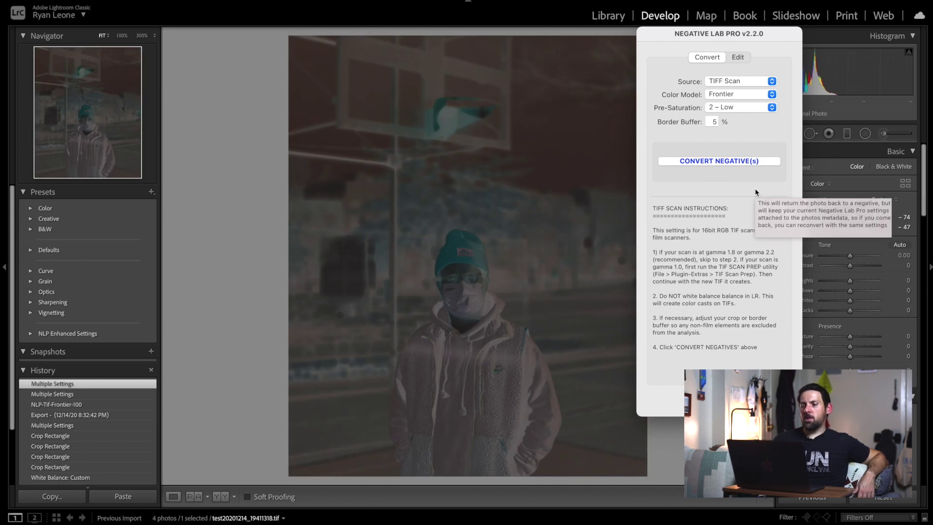
left_click(731, 95)
left_click(733, 108)
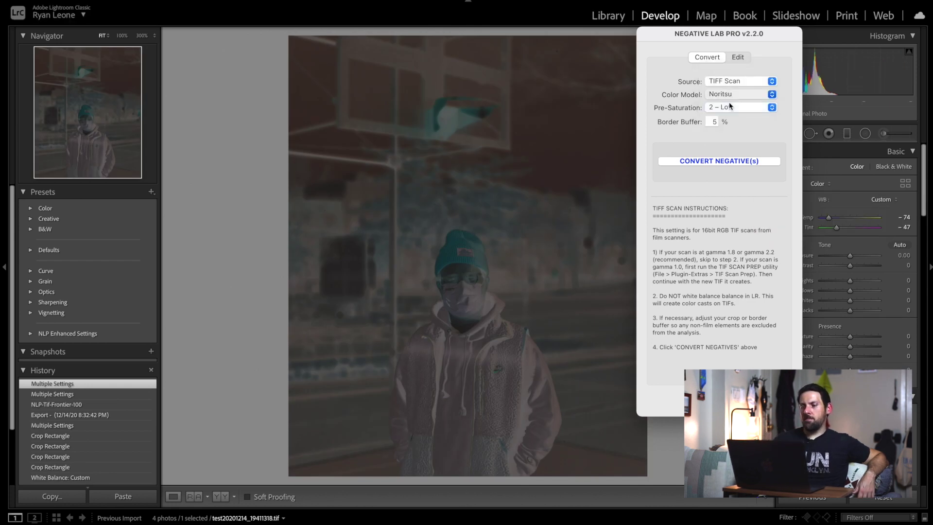
left_click(737, 162)
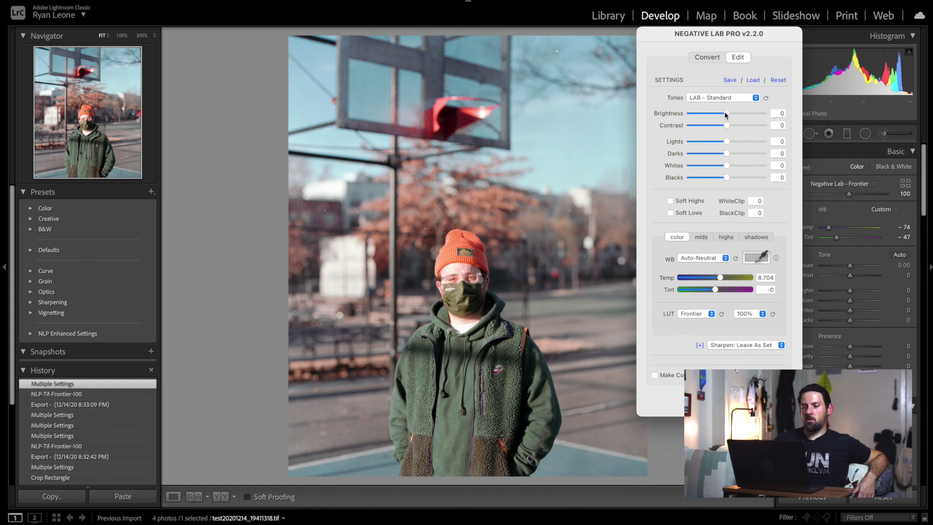
In Negative Lab Pro, lower Brightness to -6, adjust Darks, and change the sharpening setting.
left_click_drag(727, 115, 718, 117)
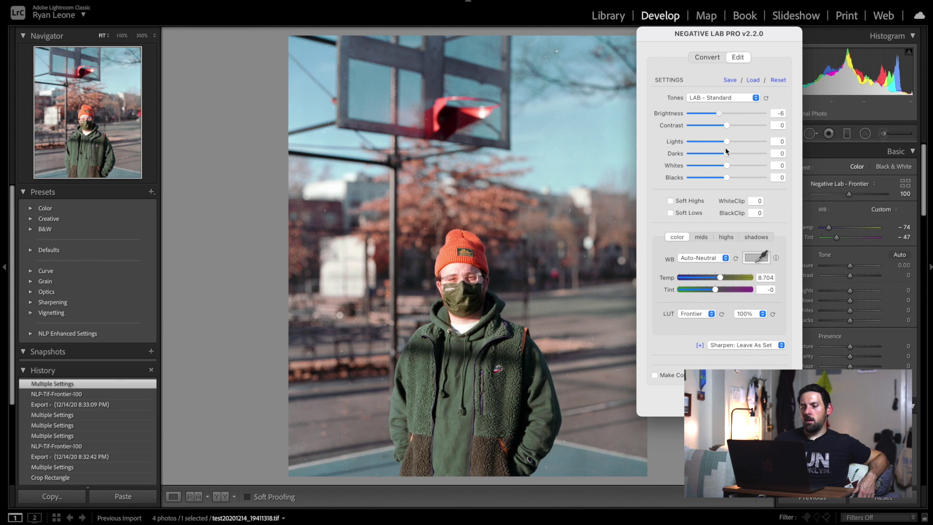
left_click_drag(728, 156, 720, 177)
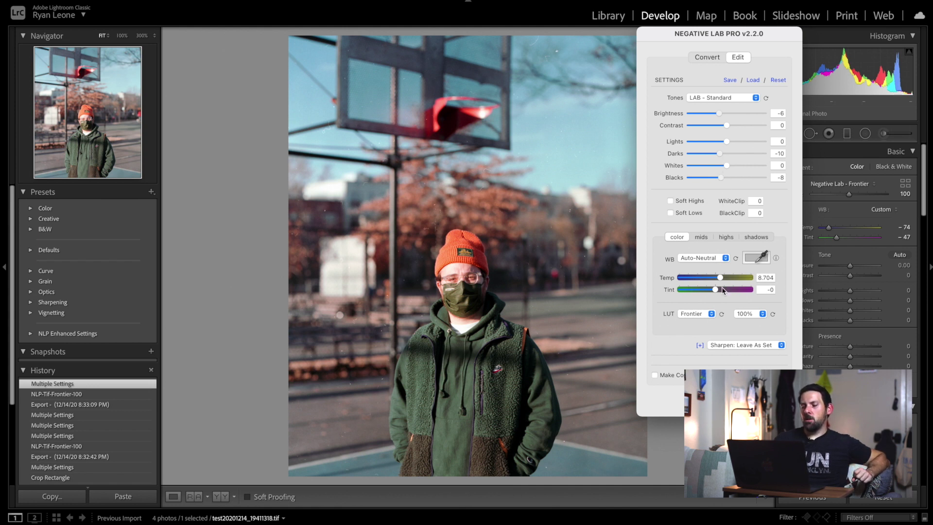
left_click(737, 345)
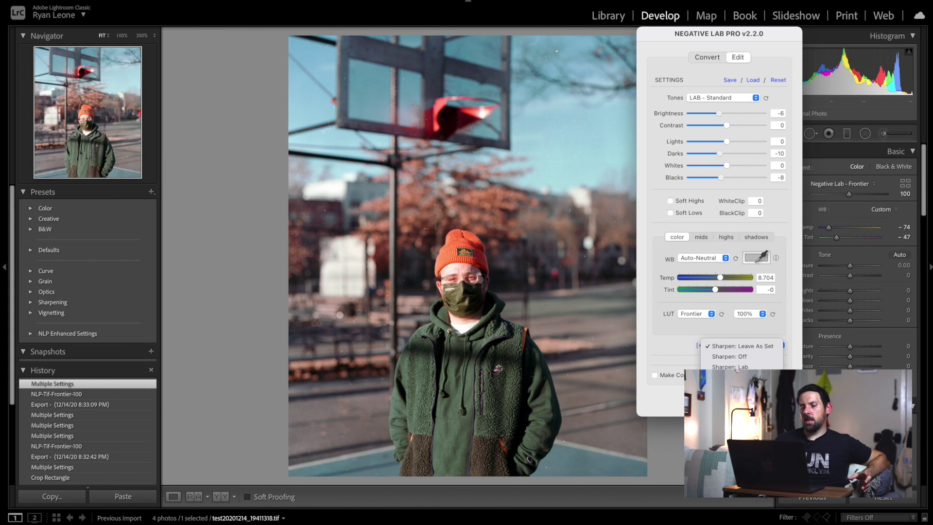
left_click(729, 377)
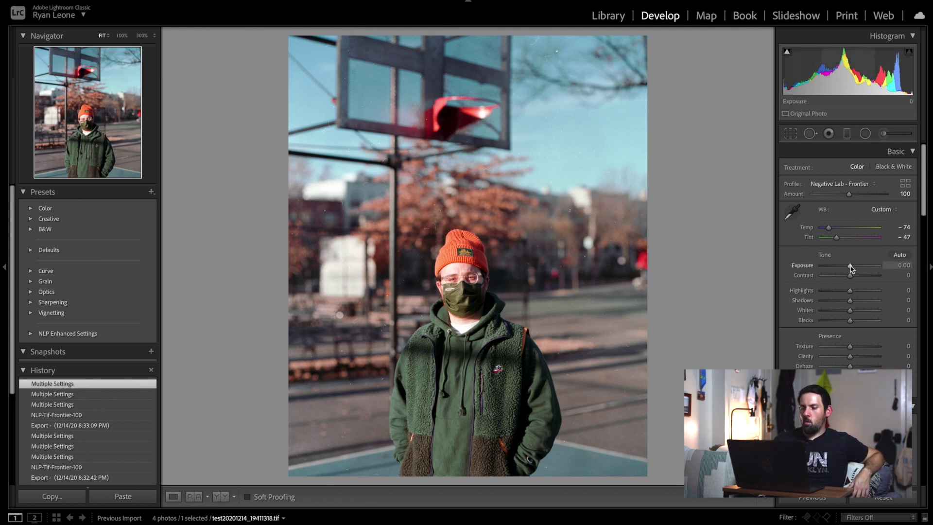
Raise Exposure to +0.15 and set Saturation to -14 in the Basic panel.
left_click_drag(850, 266, 844, 293)
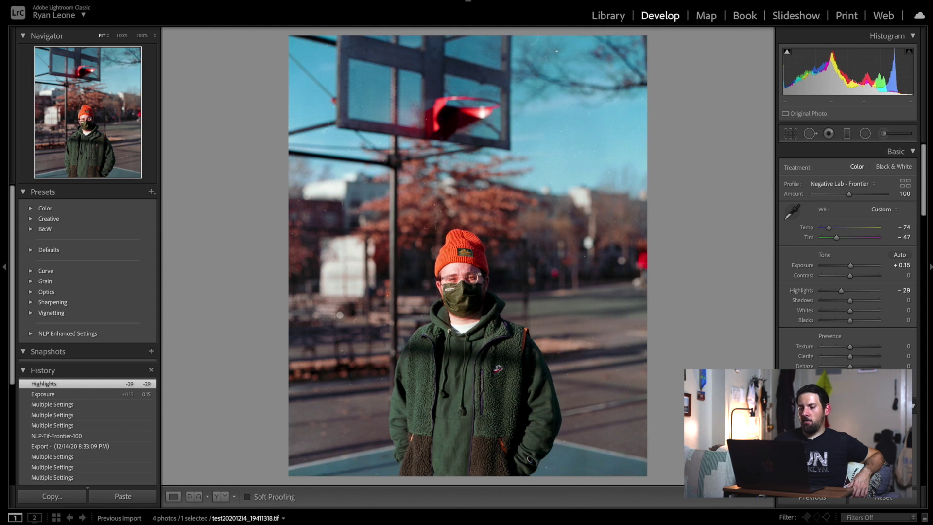
left_click_drag(850, 397, 852, 397)
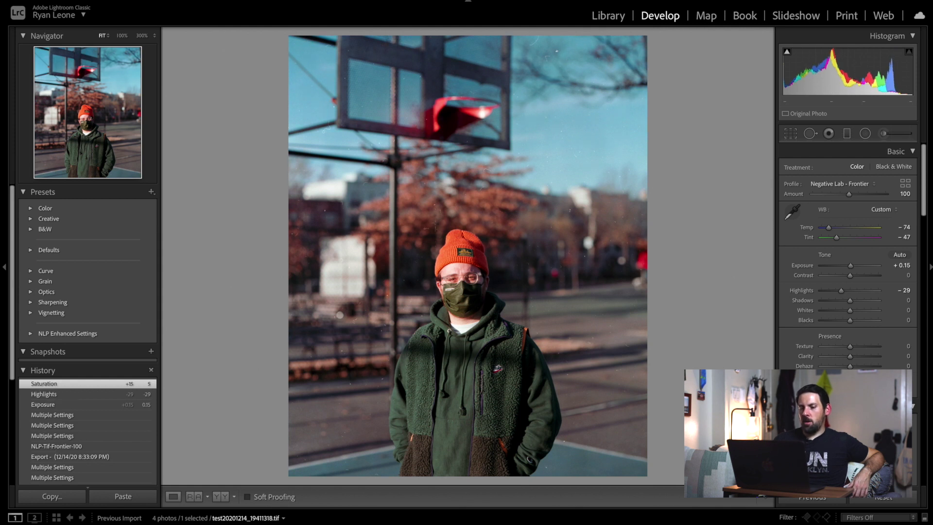
left_click_drag(852, 397, 846, 396)
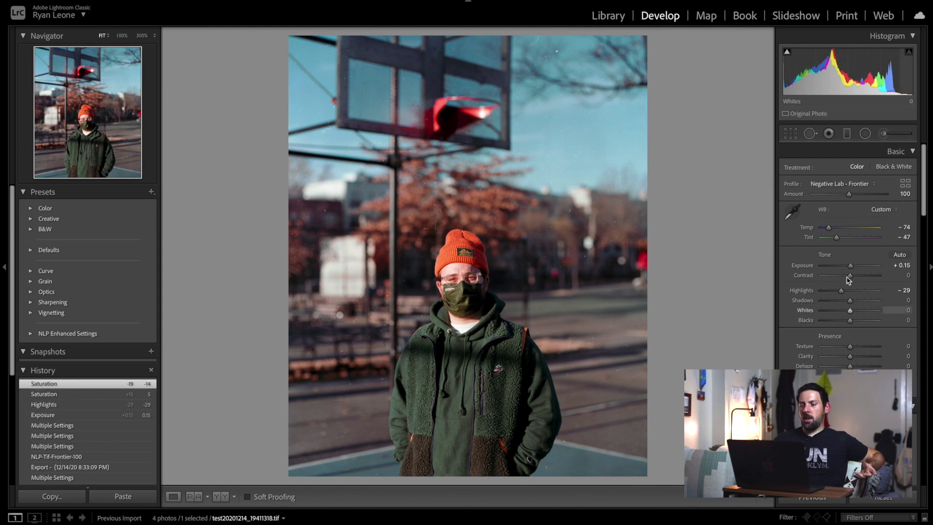
Lower Exposure to +0.05 and export the portrait to the Desktop as test.jpg.
left_click_drag(850, 267, 849, 266)
key("ctrl+shift+e")
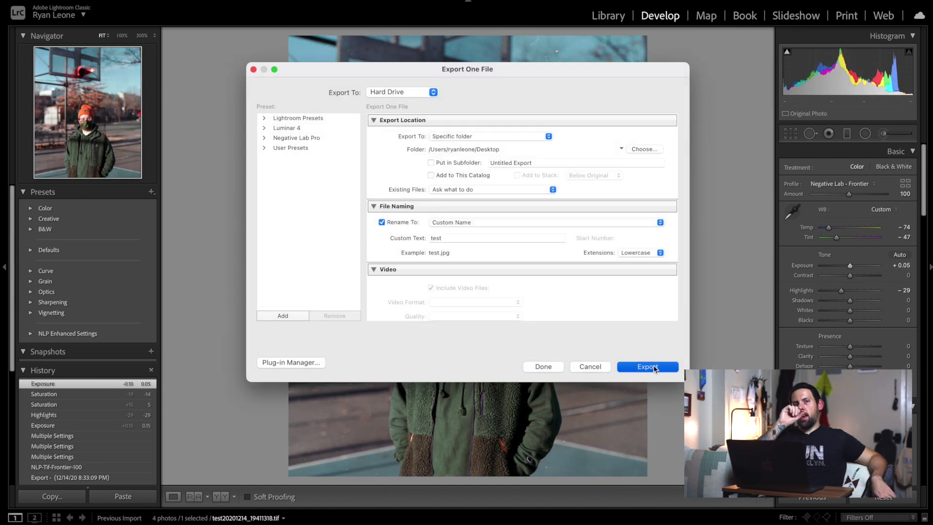
left_click(651, 366)
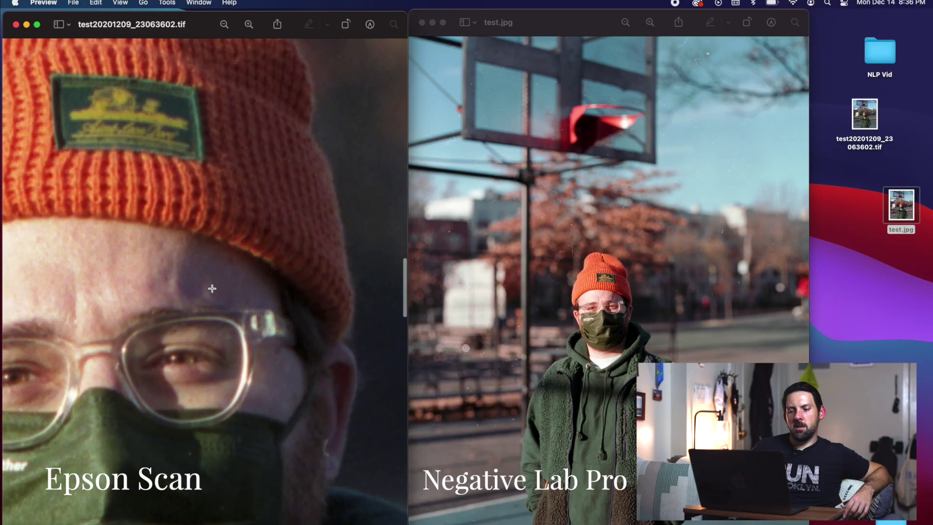
Zoom in and out on the Epson Scan and test.jpg windows to compare them.
scroll(212, 289, "down", 3)
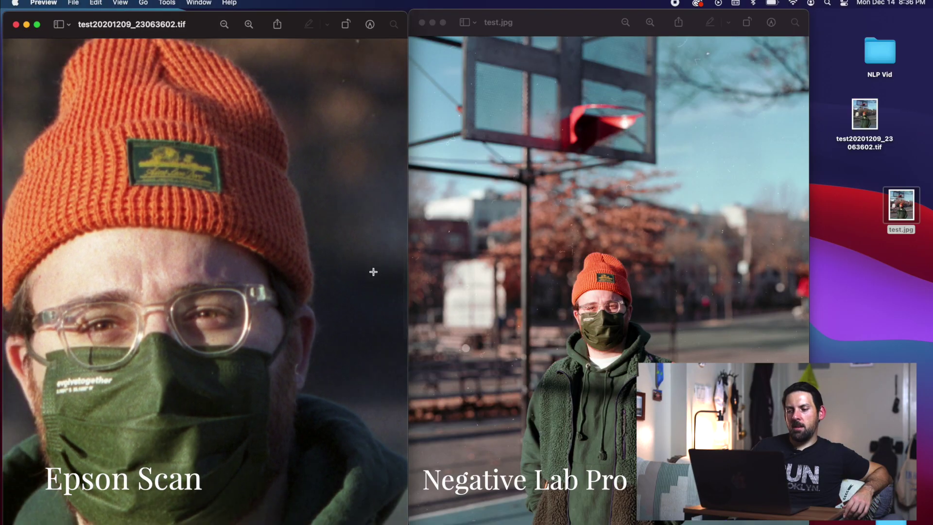
left_click(612, 307)
scroll(611, 307, "up", 5)
scroll(612, 307, "down", 5)
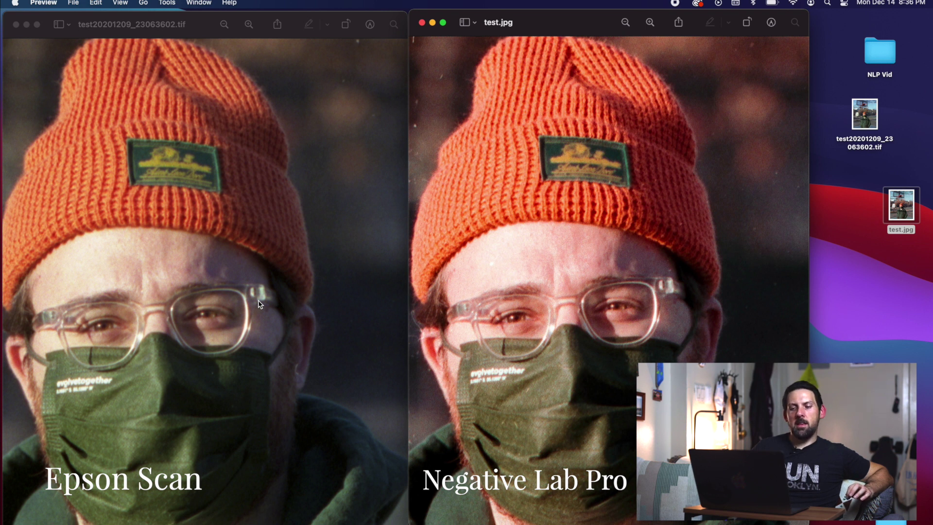
left_click(258, 304)
scroll(257, 308, "down", 5)
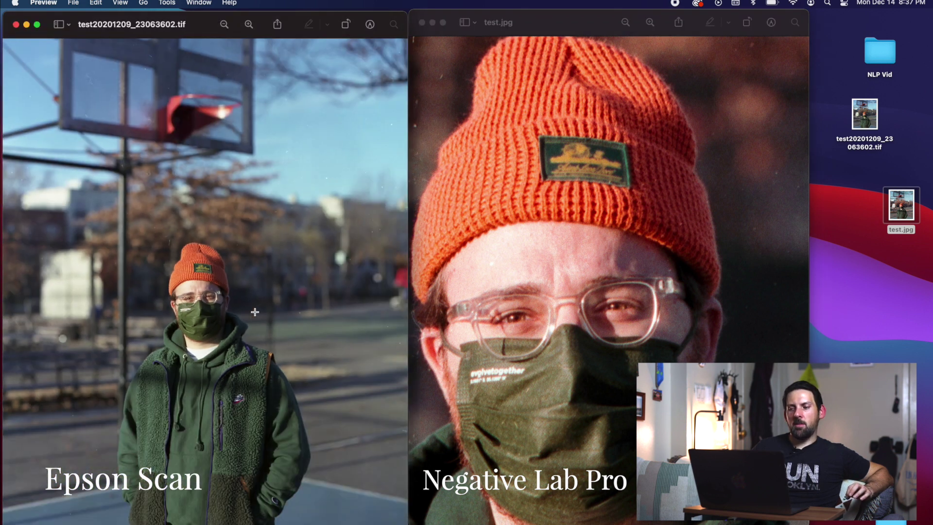
left_click(452, 298)
scroll(452, 299, "down", 5)
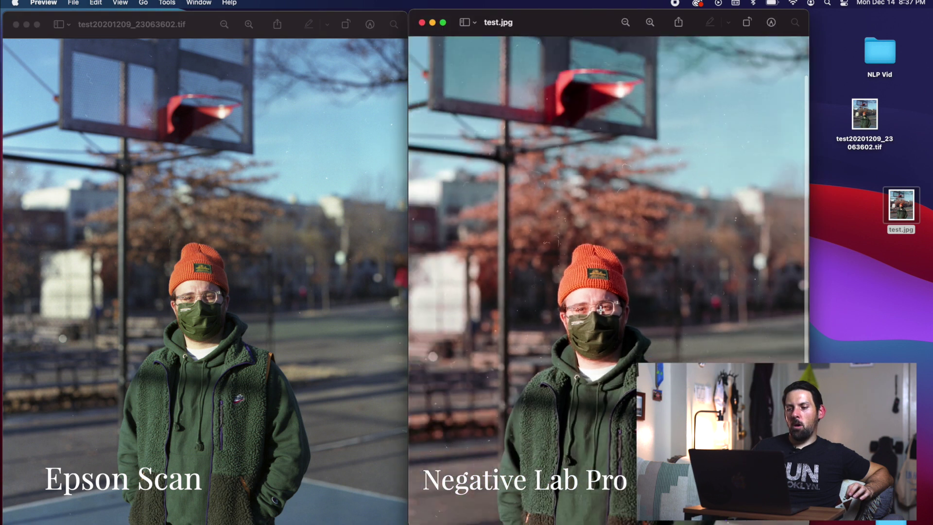
scroll(601, 309, "up", 3)
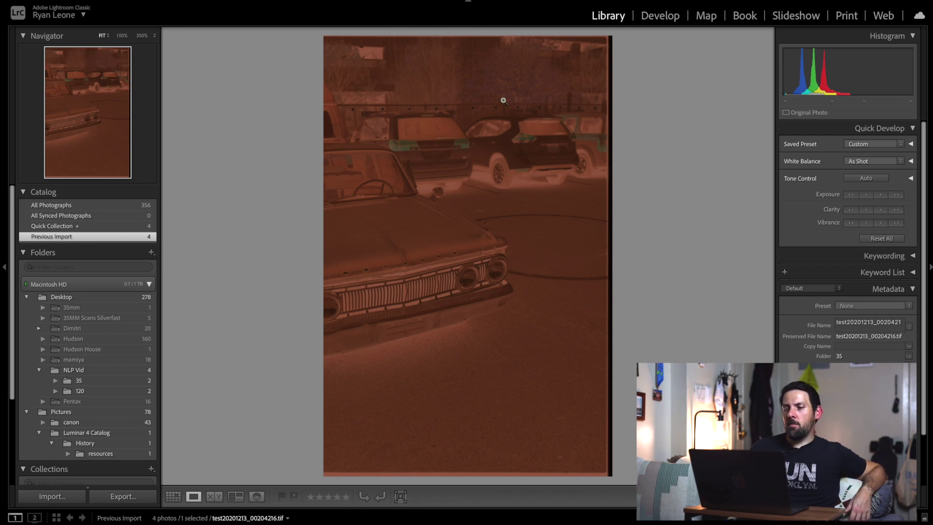
Set the car negative's white balance from its film border in Develop (Temp −60, Tint −37).
left_click(606, 141)
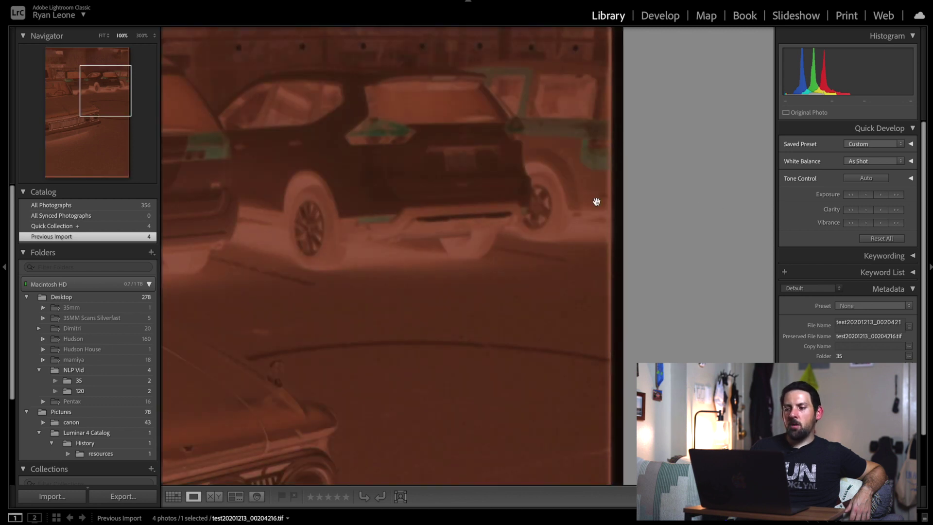
key("d")
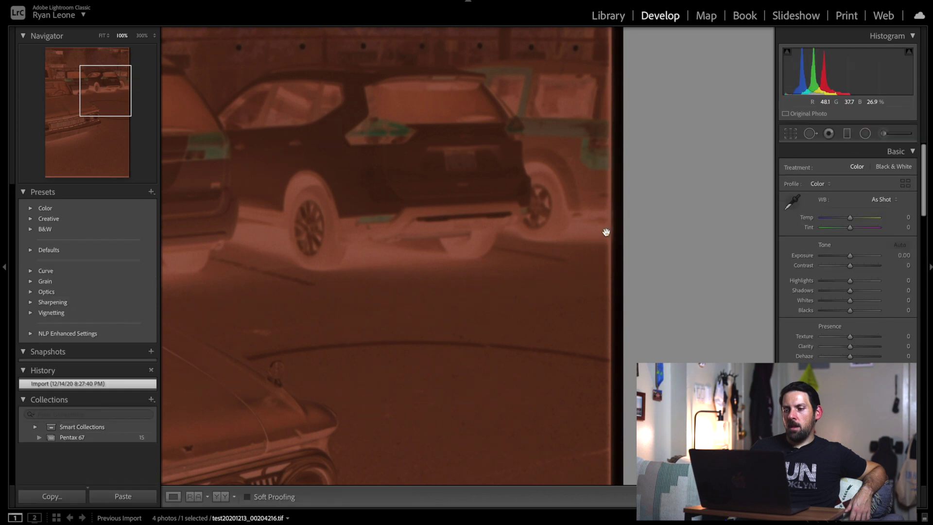
left_click(794, 202)
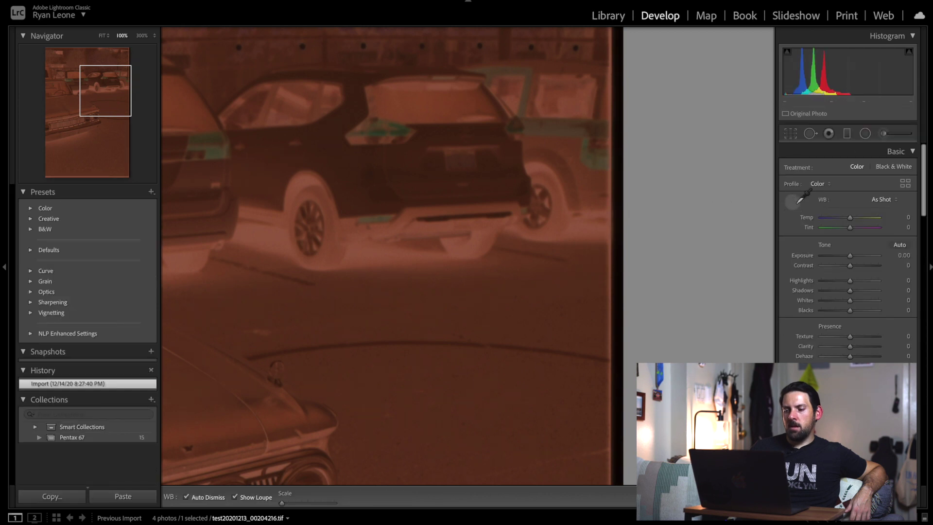
left_click(613, 247)
left_click(571, 226)
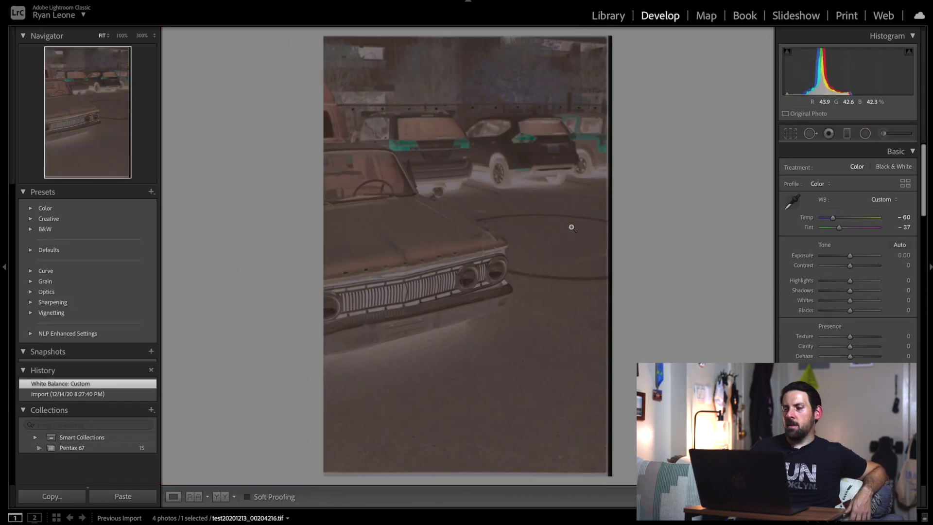
Crop the car negative slightly inward on its right, left and top edges.
left_click(791, 135)
left_click_drag(611, 174, 604, 173)
left_click_drag(330, 202, 334, 202)
left_click_drag(446, 43, 445, 48)
left_click(788, 135)
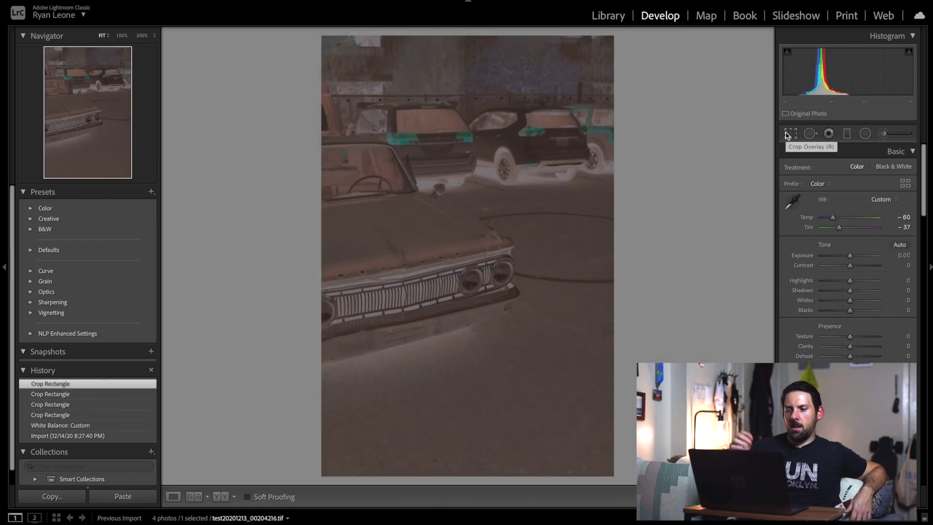
Convert the car negative to a positive in Negative Lab Pro using the Frontier colour model.
key("super+n")
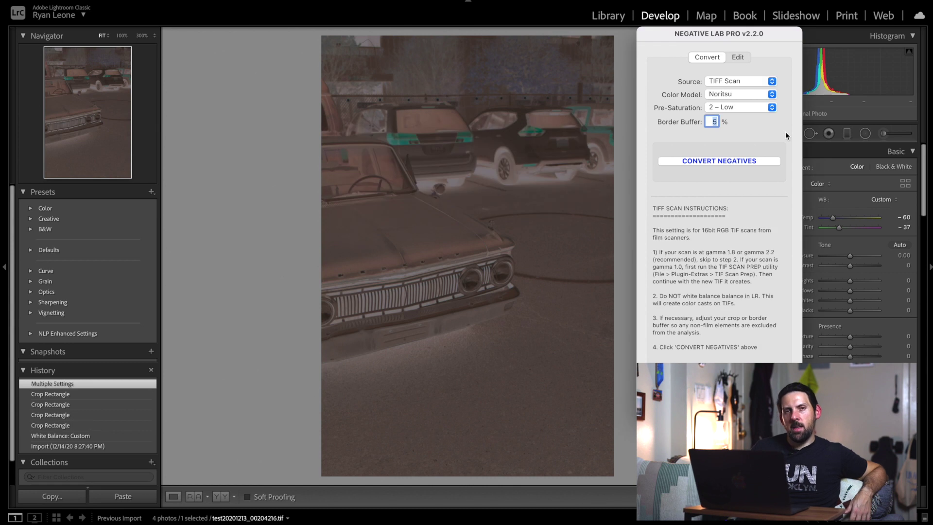
left_click(737, 96)
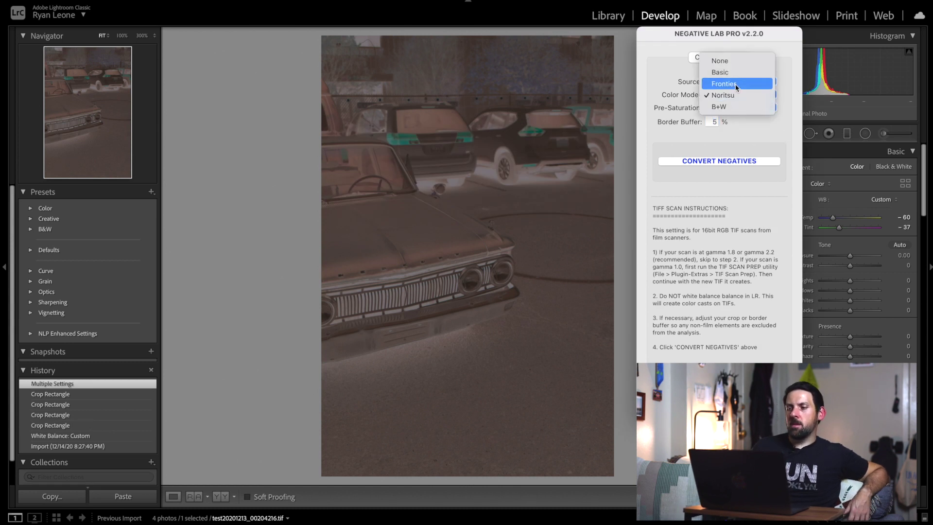
left_click(735, 83)
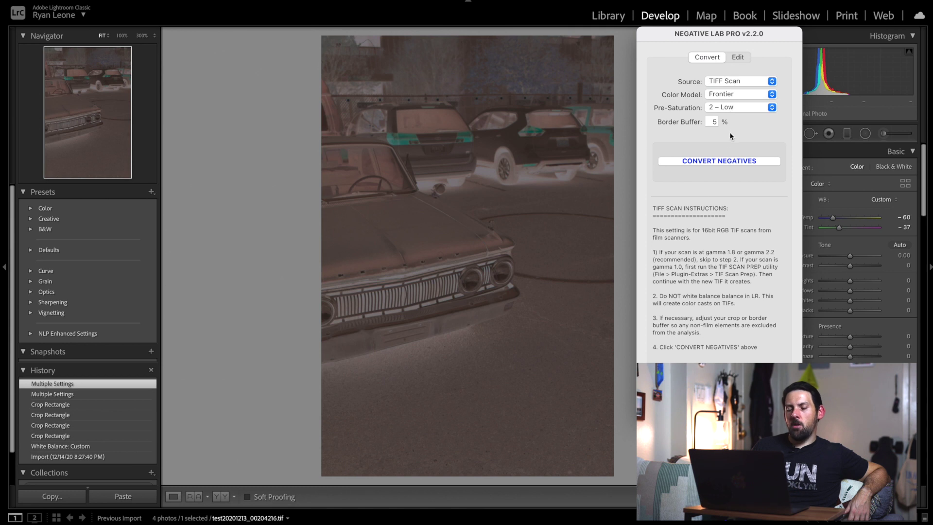
left_click(729, 161)
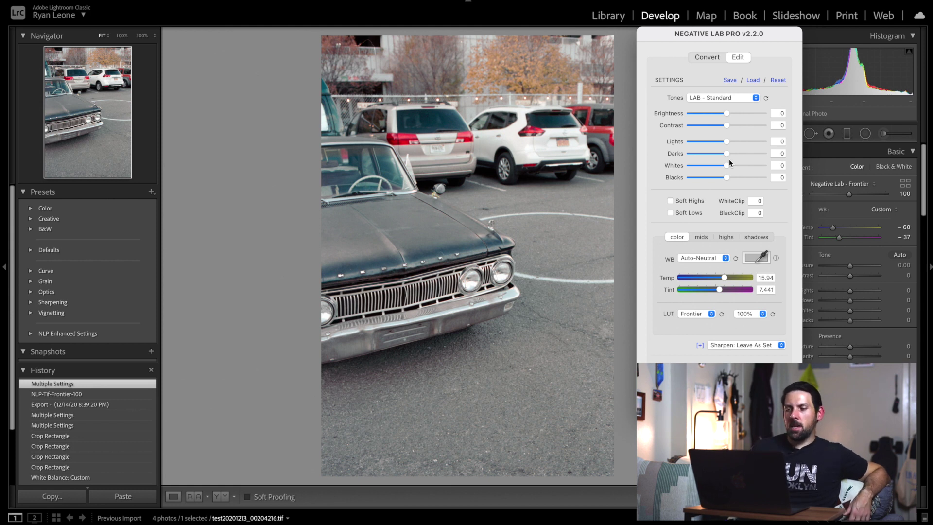
Lower the conversion's Brightness to -7 and Darks to -13, then apply and close Negative Lab Pro.
left_click_drag(726, 113, 718, 113)
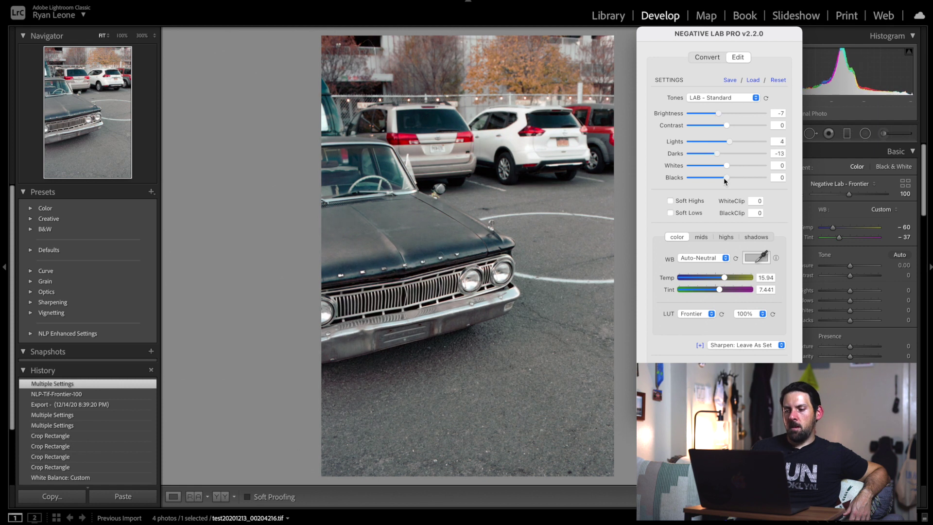
left_click_drag(727, 177, 721, 177)
left_click(781, 345)
left_click(729, 357)
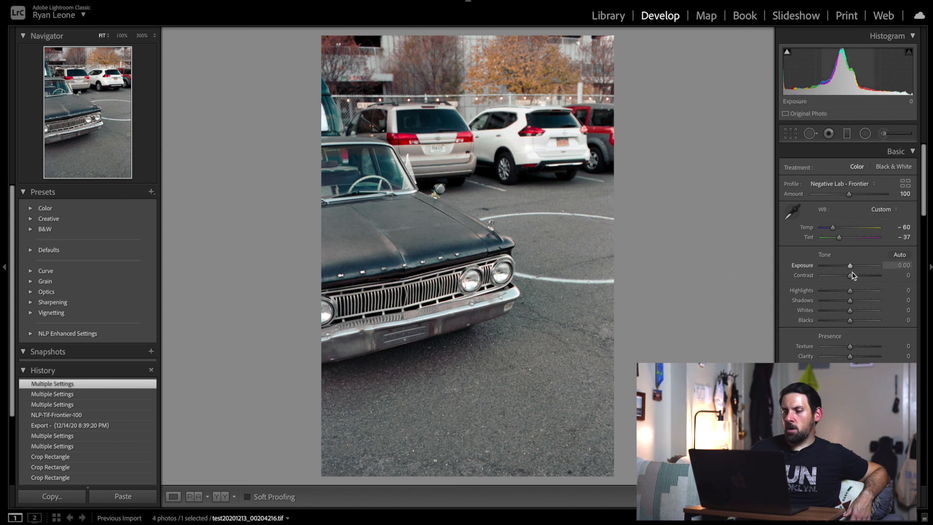
Raise the car photo's highlights, then hide Lightroom and move to the neighbouring desktop space.
left_click_drag(850, 290, 854, 325)
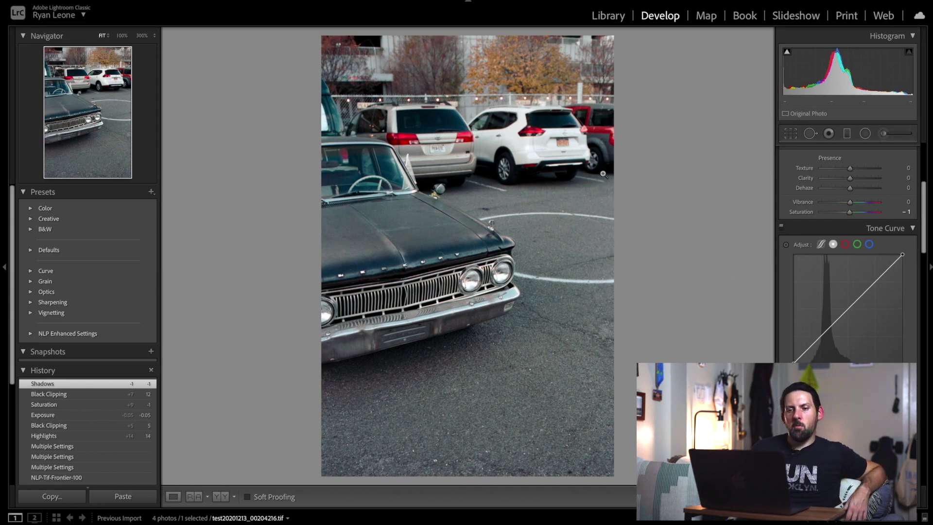
key("super+h")
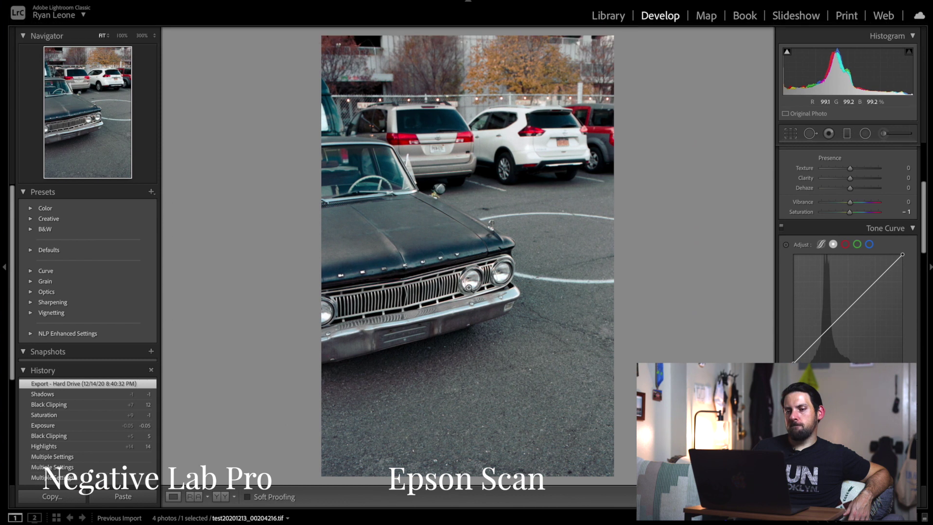
key("ctrl+Right")
Return to the Lightroom desktop space.
key("ctrl+Left")
key("ctrl+Left")
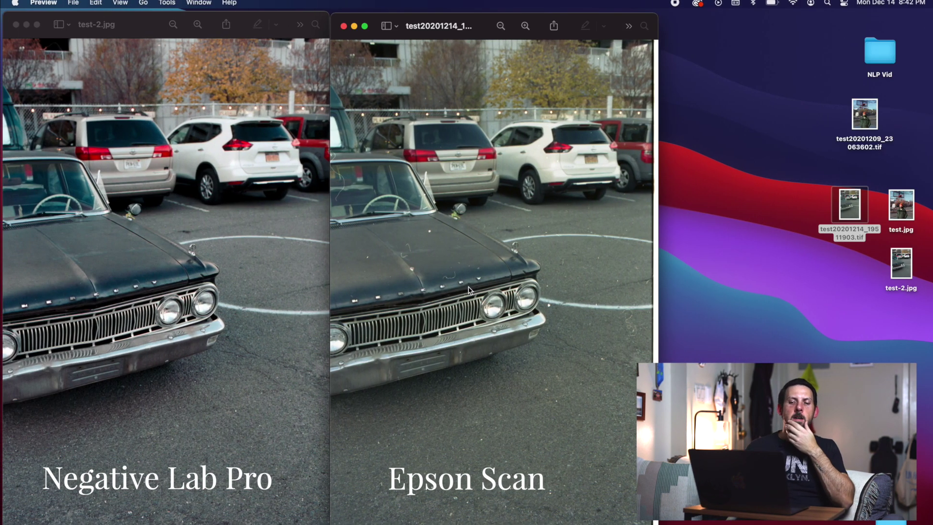